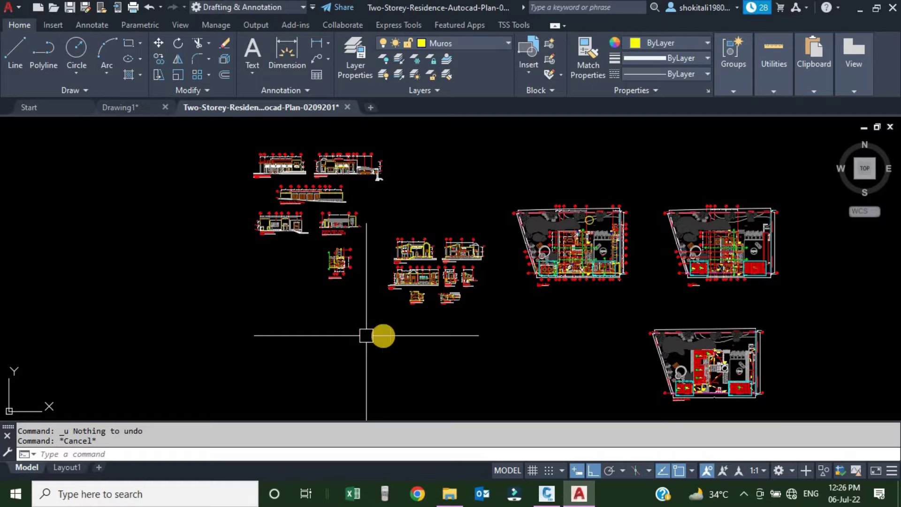
Bring up the Add-ins ribbon tab showing the Drawing Purge panel
{"action": "middle_click_drag", "start_coordinate": [490, 346], "coordinate": [469, 337]}
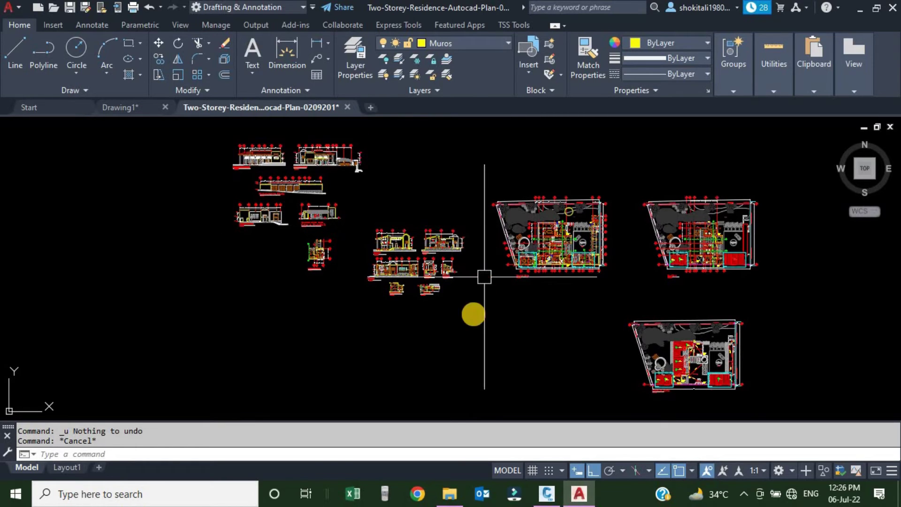
{"action": "left_click", "coordinate": [449, 493]}
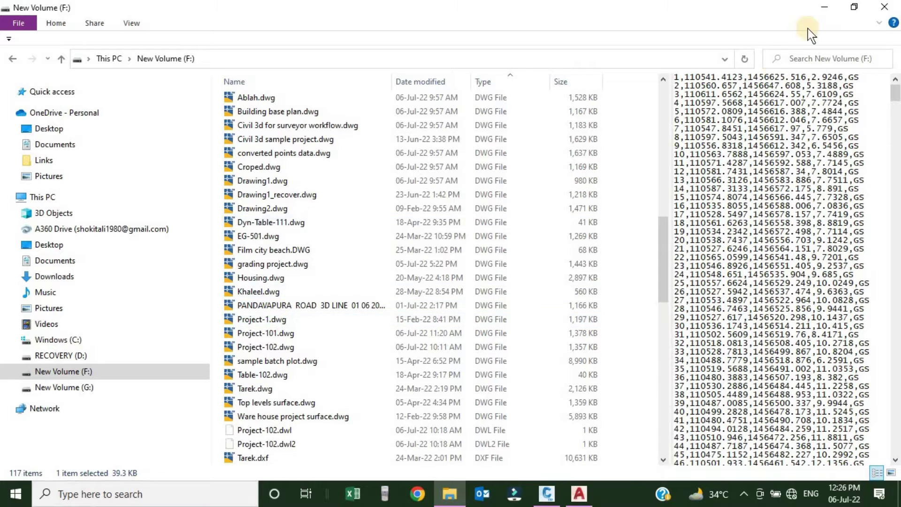
{"action": "left_click", "coordinate": [824, 7]}
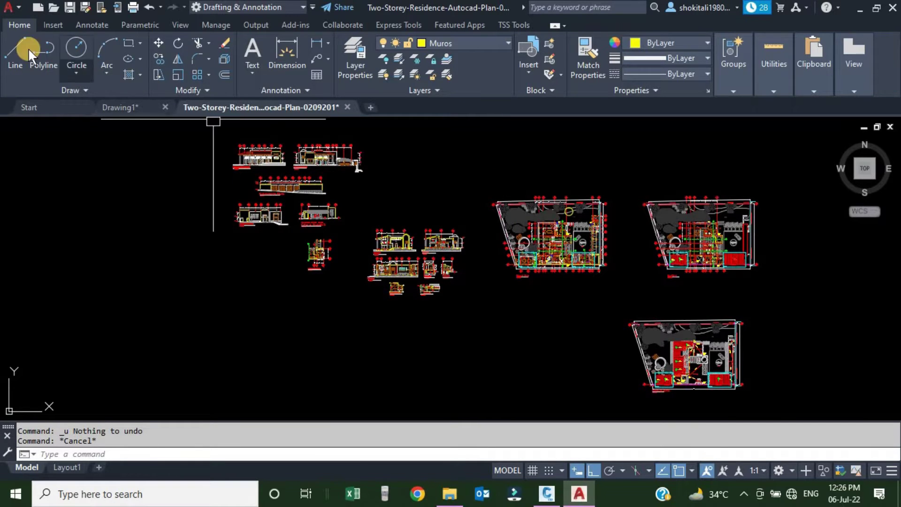
{"action": "left_click", "coordinate": [291, 23]}
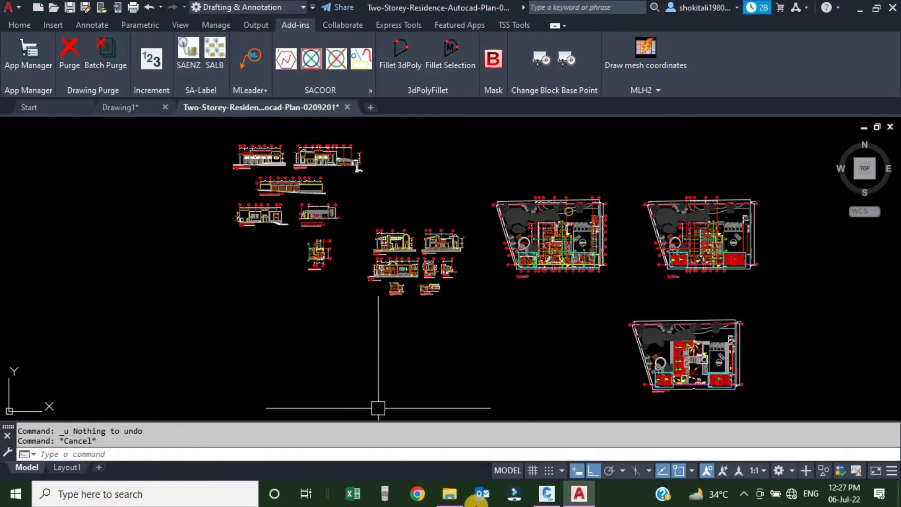
{"action": "left_click", "coordinate": [450, 493]}
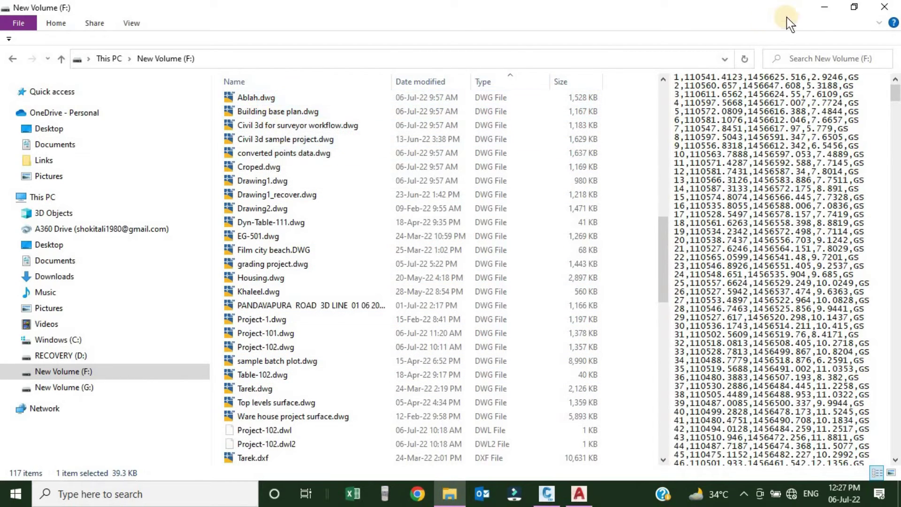
{"action": "left_click", "coordinate": [827, 11]}
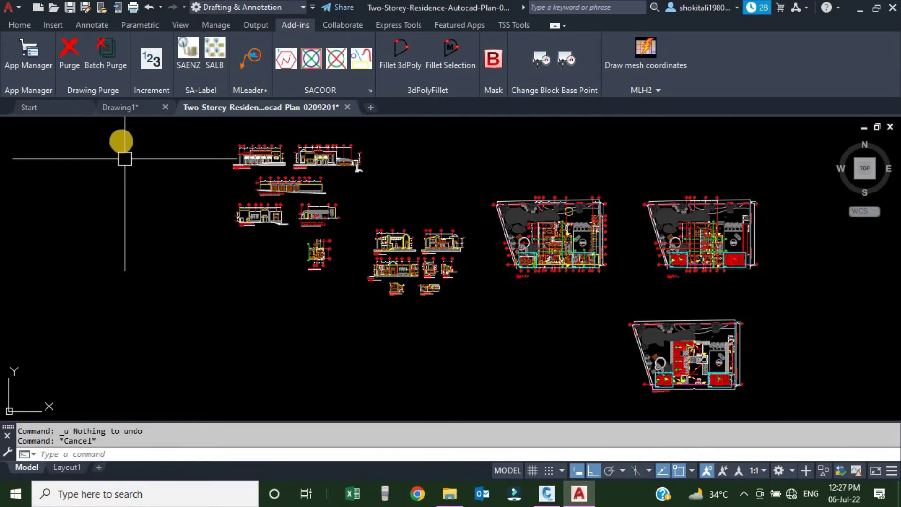
Purge the residence drawing and review the report: 11 regapps, 16 annotation scales, 1 dimension, 5 raster images
{"action": "left_click", "coordinate": [70, 46]}
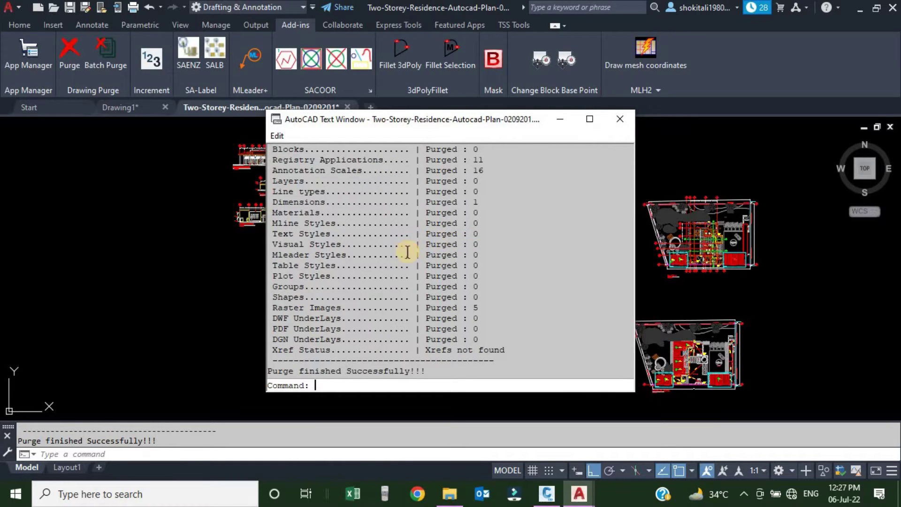
{"action": "scroll", "coordinate": [499, 232], "scroll_direction": "up", "scroll_amount": 3}
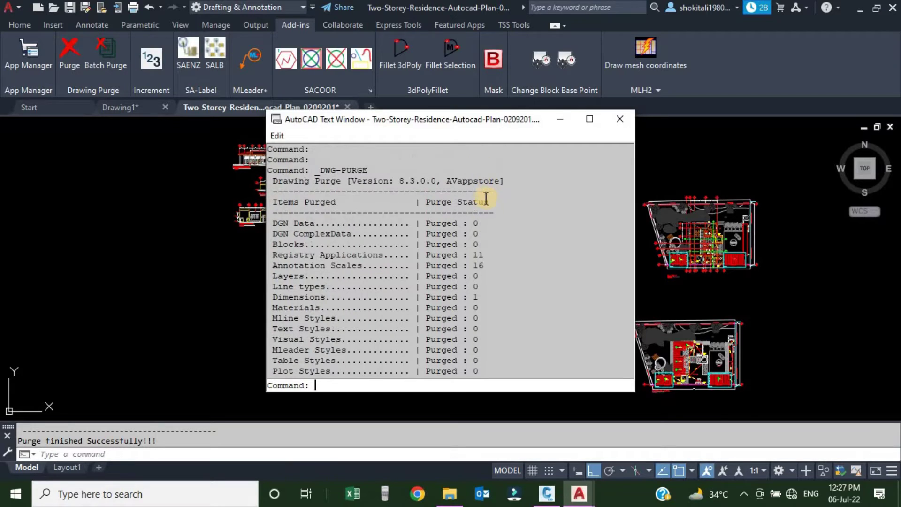
{"action": "scroll", "coordinate": [389, 223], "scroll_direction": "down", "scroll_amount": 1}
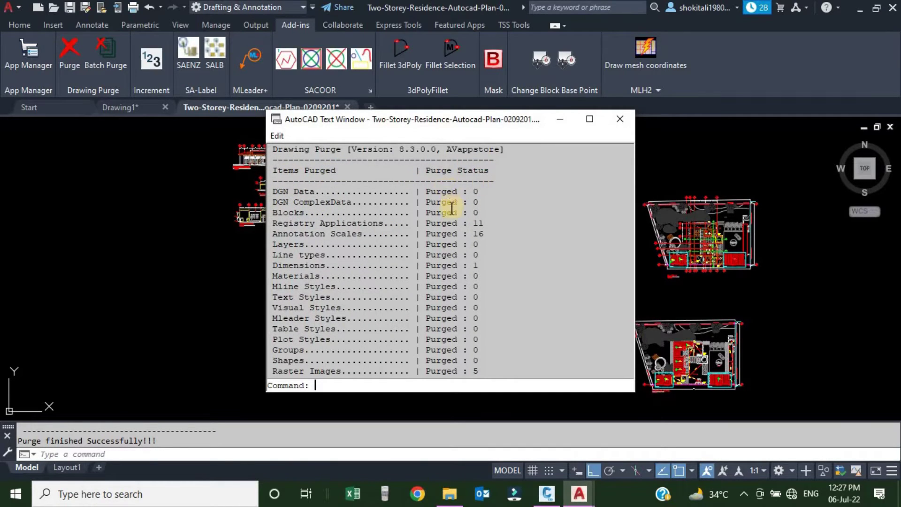
{"action": "scroll", "coordinate": [448, 204], "scroll_direction": "down", "scroll_amount": 2}
{"action": "scroll", "coordinate": [446, 197], "scroll_direction": "up", "scroll_amount": 2}
{"action": "scroll", "coordinate": [448, 199], "scroll_direction": "down", "scroll_amount": 3}
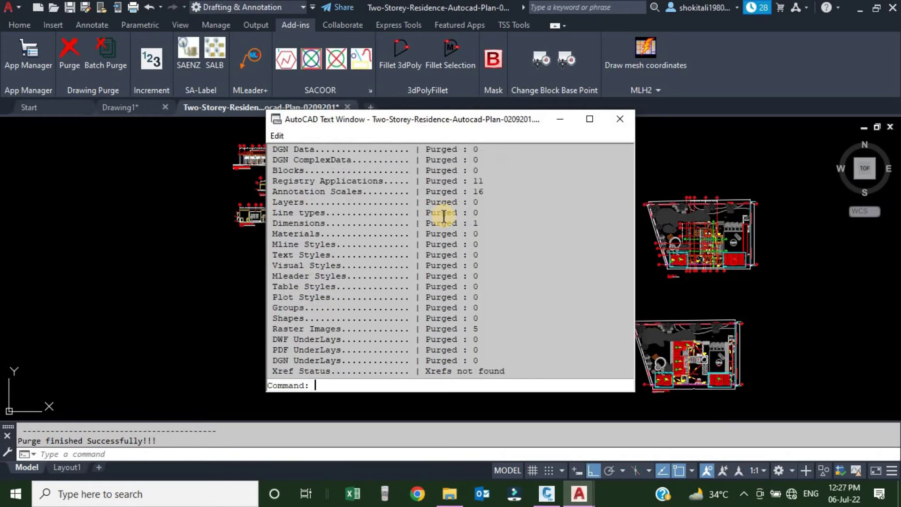
{"action": "scroll", "coordinate": [475, 203], "scroll_direction": "up", "scroll_amount": 1}
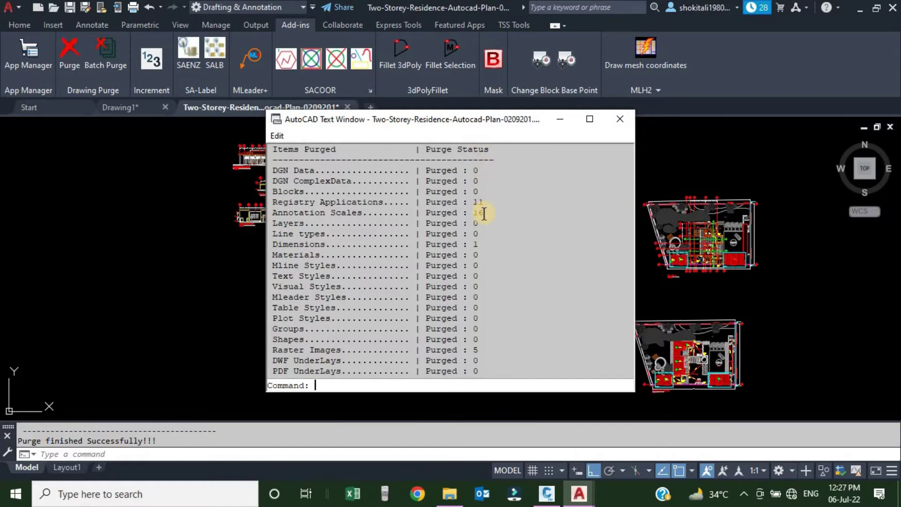
{"action": "scroll", "coordinate": [486, 213], "scroll_direction": "down", "scroll_amount": 2}
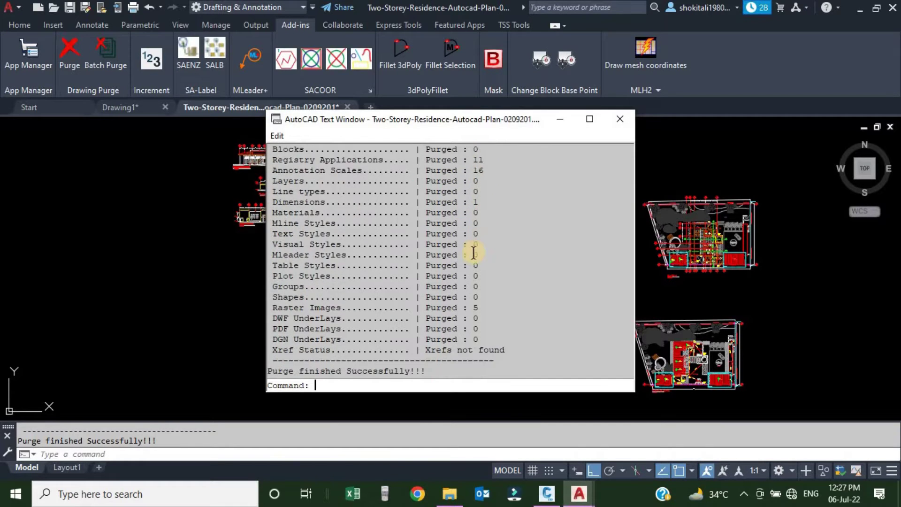
{"action": "left_click", "coordinate": [618, 120]}
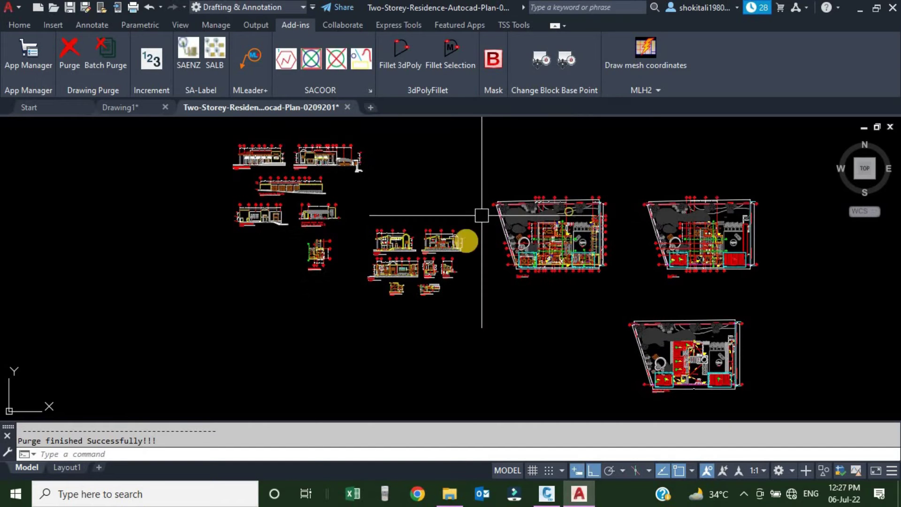
Open the Batch Purge window and move it up and to the right
{"action": "left_click", "coordinate": [449, 491]}
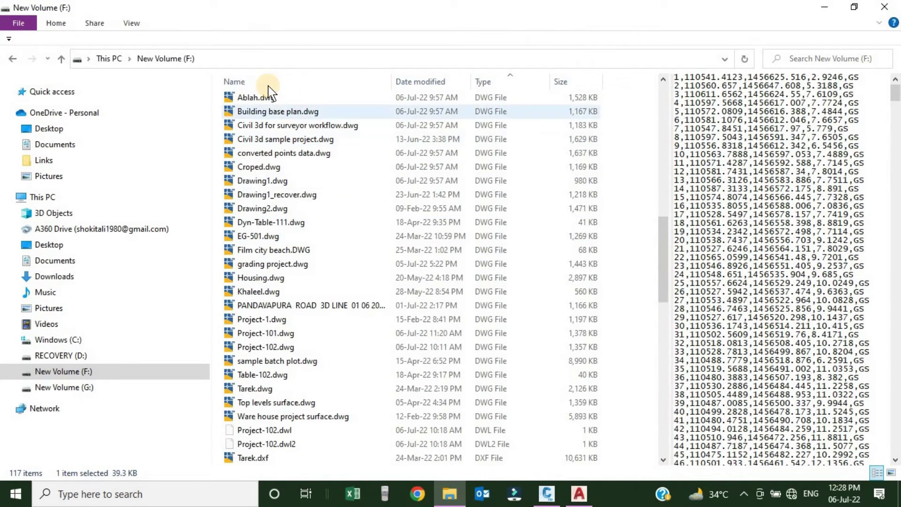
{"action": "left_click", "coordinate": [824, 7]}
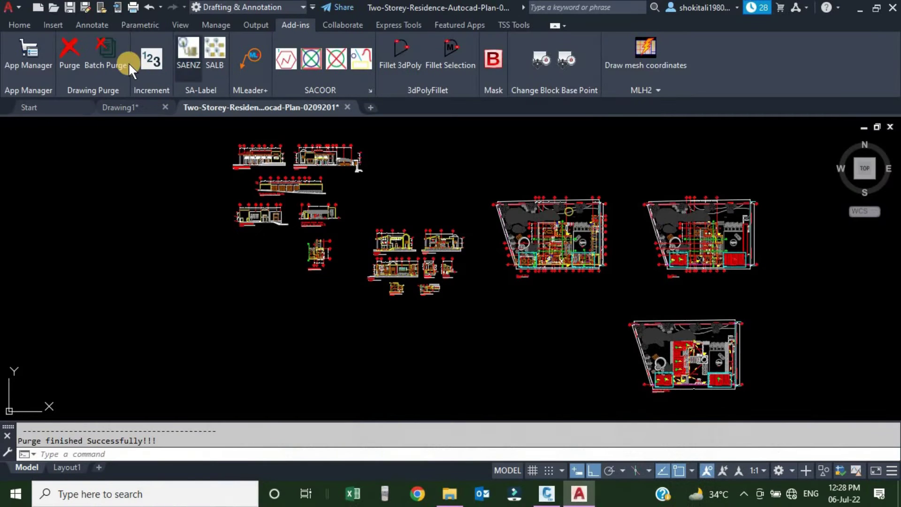
{"action": "left_click", "coordinate": [100, 48]}
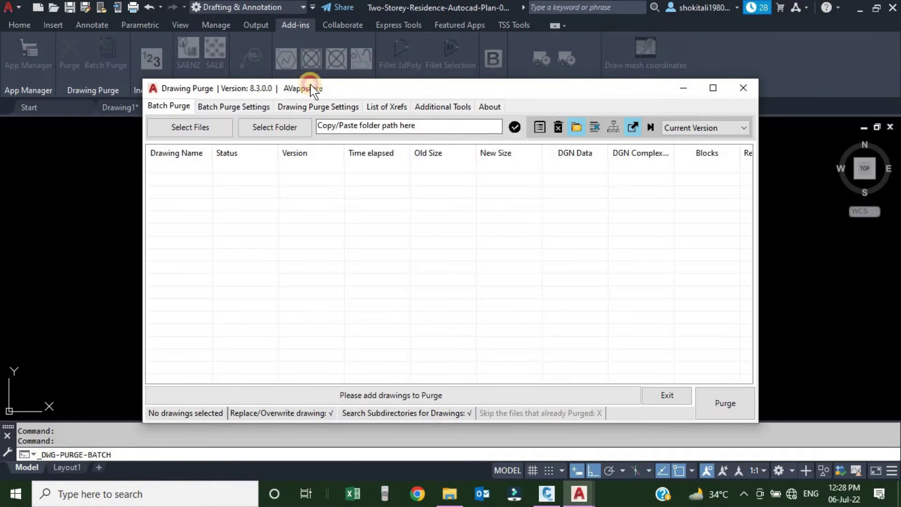
{"action": "mouse_move", "coordinate": [286, 88]}
{"action": "left_mouse_down"}
{"action": "mouse_move", "coordinate": [377, 67]}
{"action": "mouse_move", "coordinate": [375, 54]}
{"action": "left_mouse_up"}
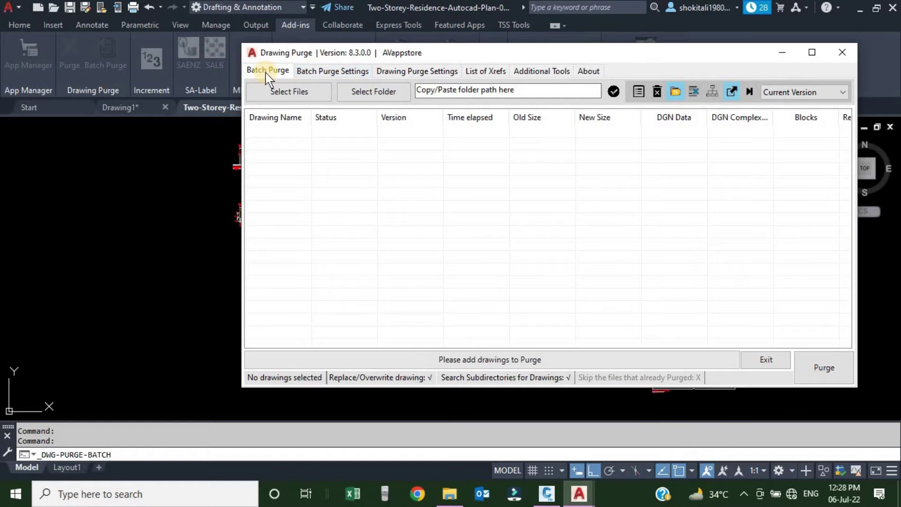
Show the Batch Purge Settings with Replace/Overwrite drawing selected
{"action": "left_click", "coordinate": [344, 75]}
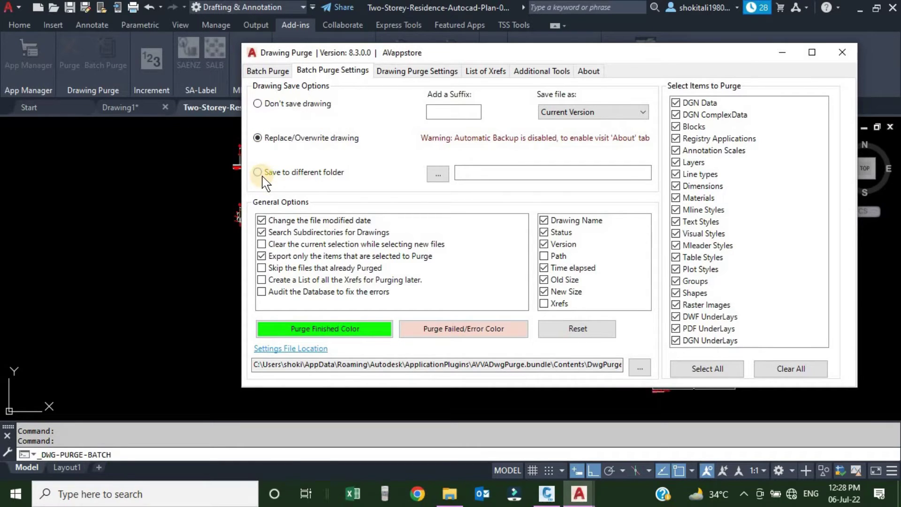
{"action": "left_click", "coordinate": [264, 138]}
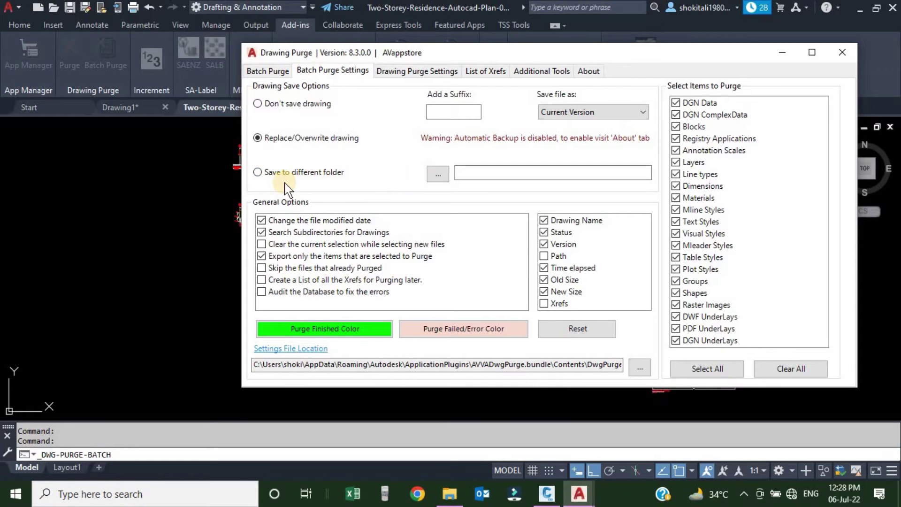
{"action": "left_click", "coordinate": [438, 176]}
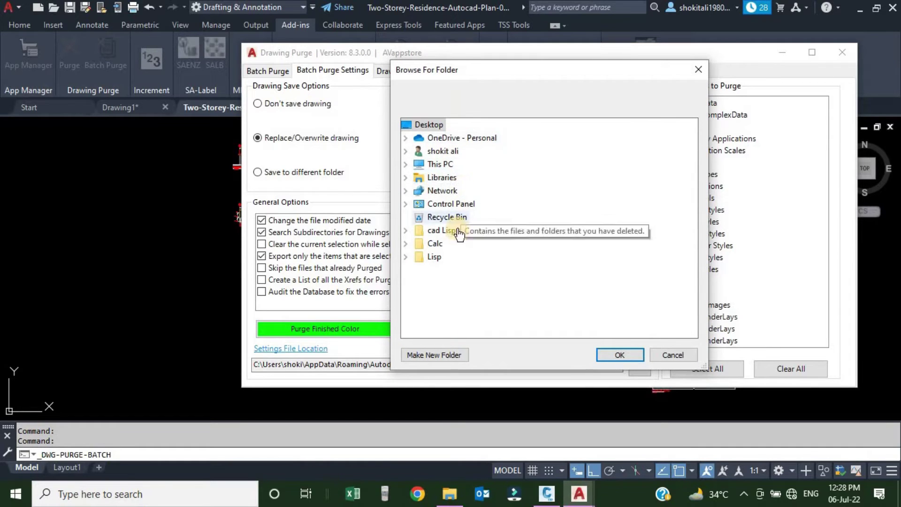
{"action": "left_click", "coordinate": [659, 356]}
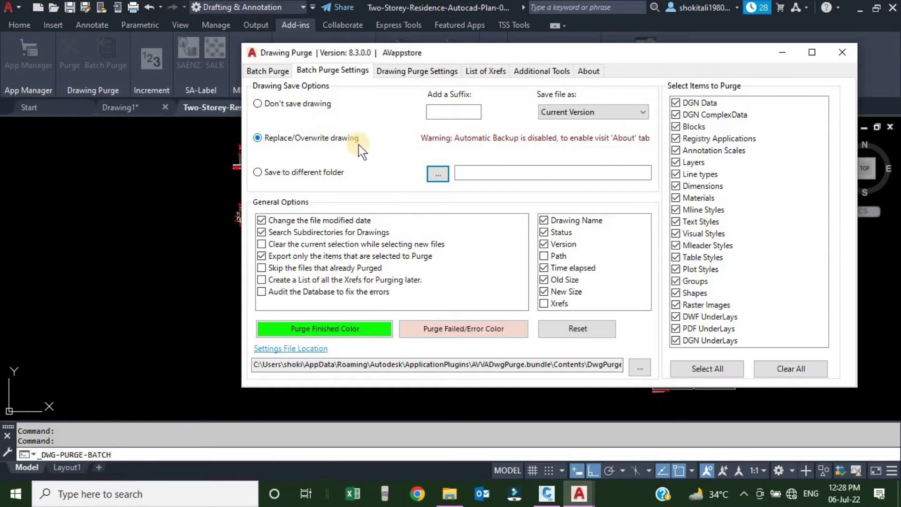
{"action": "left_click", "coordinate": [444, 110]}
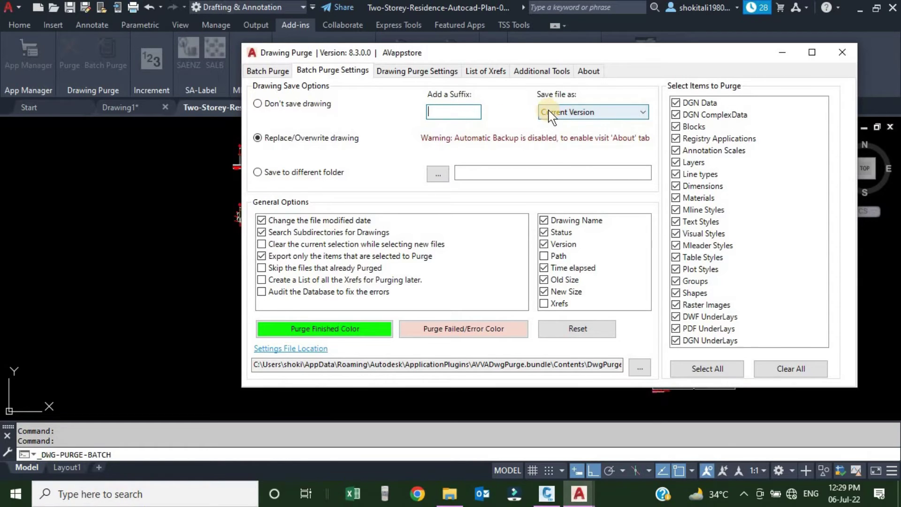
Keep saving in the current version and check every purge item type via Clear All, then Select All
{"action": "left_click", "coordinate": [626, 113]}
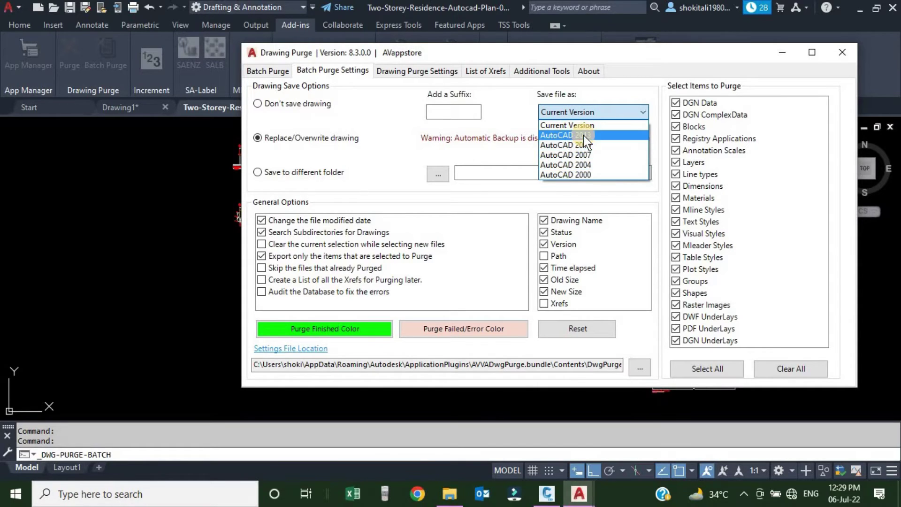
{"action": "left_click", "coordinate": [572, 113]}
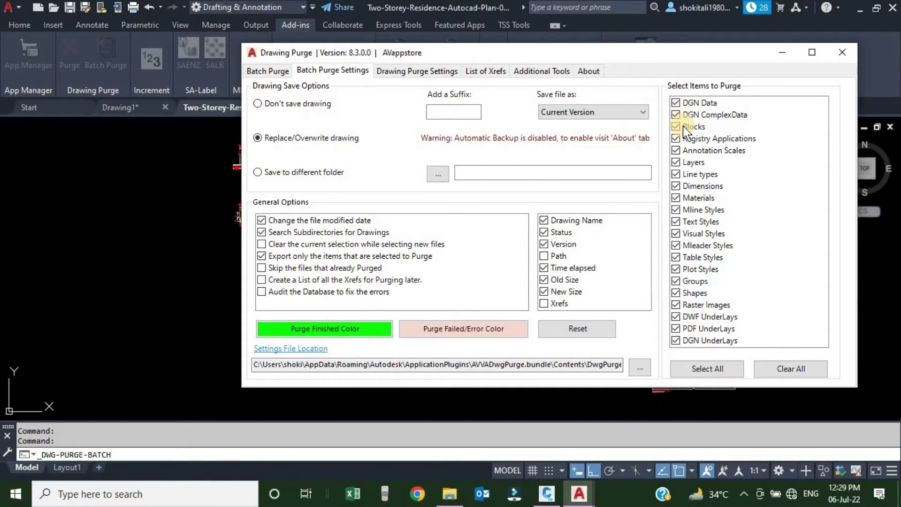
{"action": "left_click", "coordinate": [785, 370]}
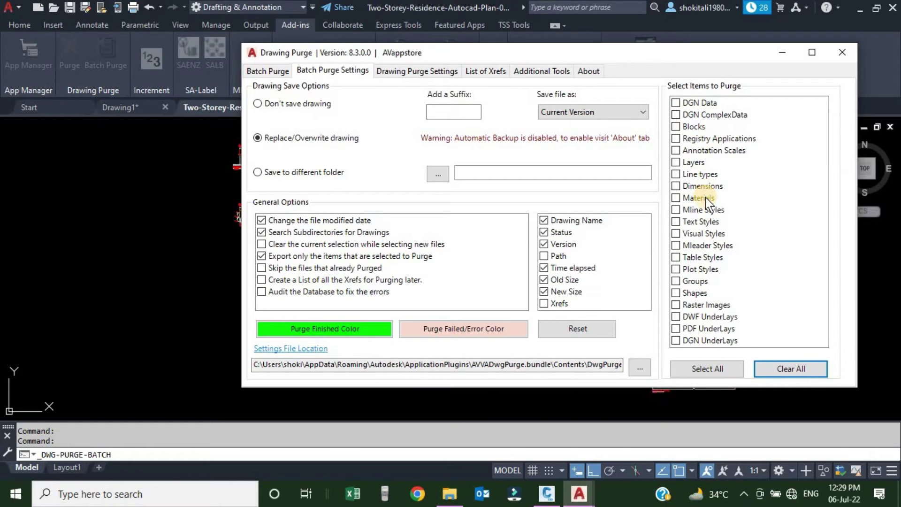
{"action": "left_click", "coordinate": [708, 369]}
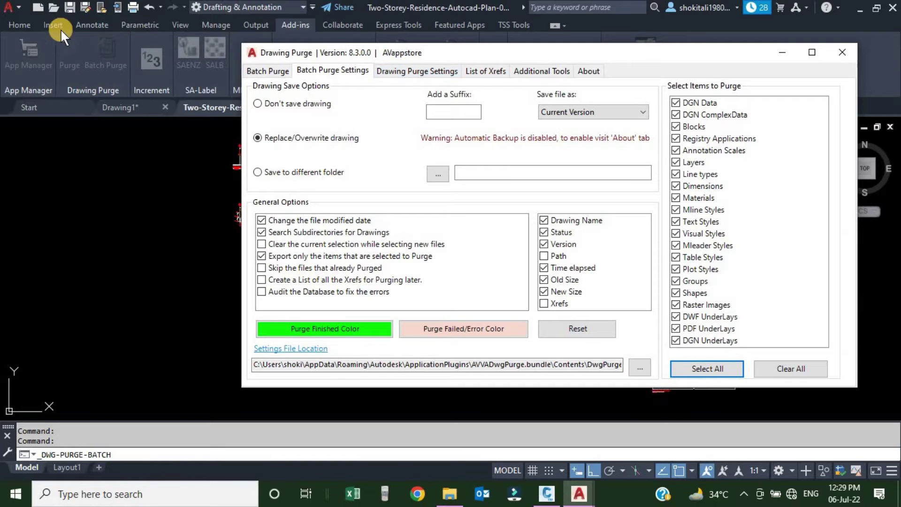
Review the Drawing Purge Settings, then return to the empty Batch Purge list
{"action": "left_click", "coordinate": [404, 74]}
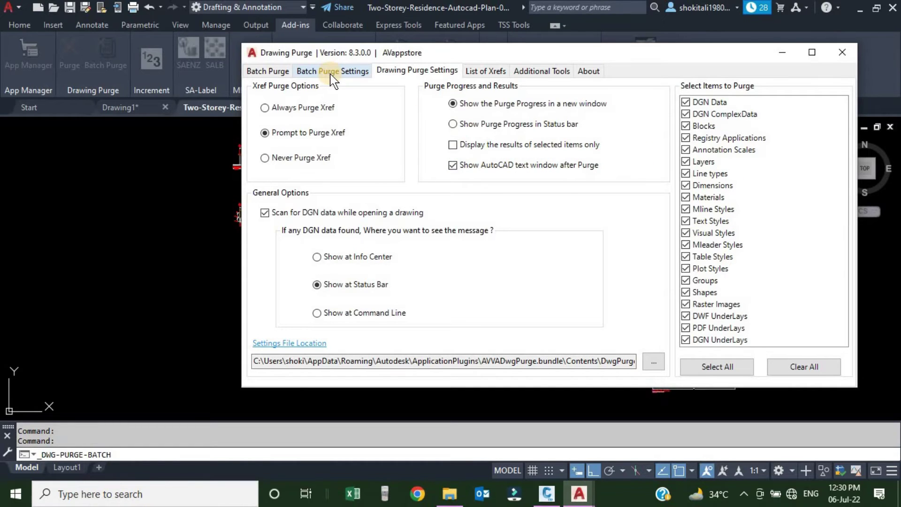
{"action": "left_click", "coordinate": [268, 72]}
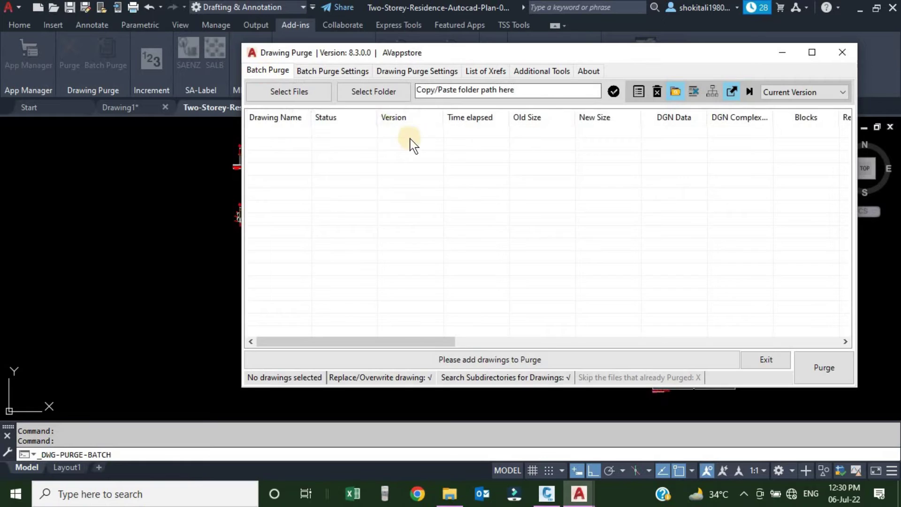
Add the 28 drawings from F:\DWG blocks, first file through world-map.dwg, to the batch
{"action": "left_click", "coordinate": [448, 493]}
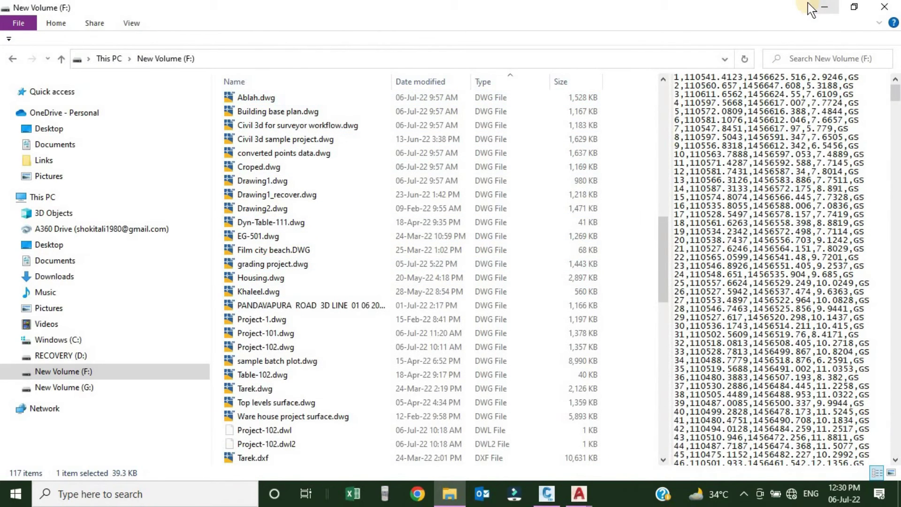
{"action": "left_click", "coordinate": [824, 7]}
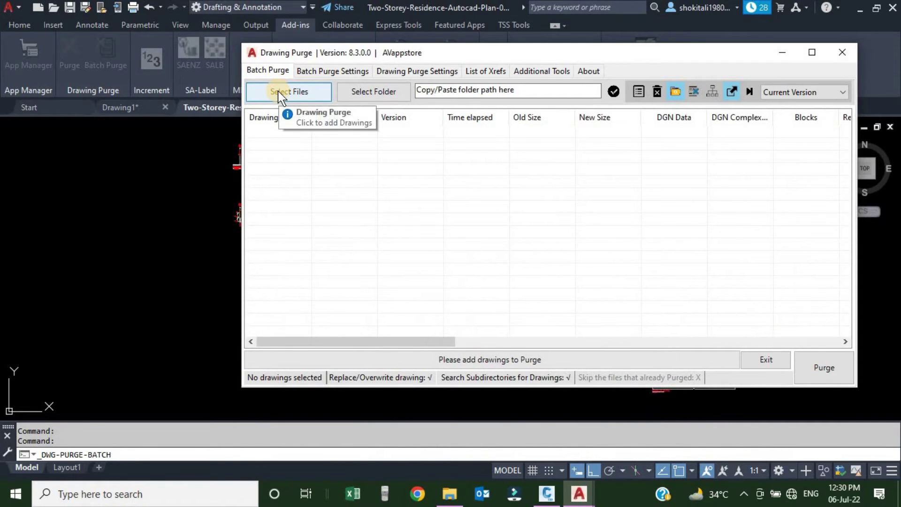
{"action": "left_click", "coordinate": [279, 92]}
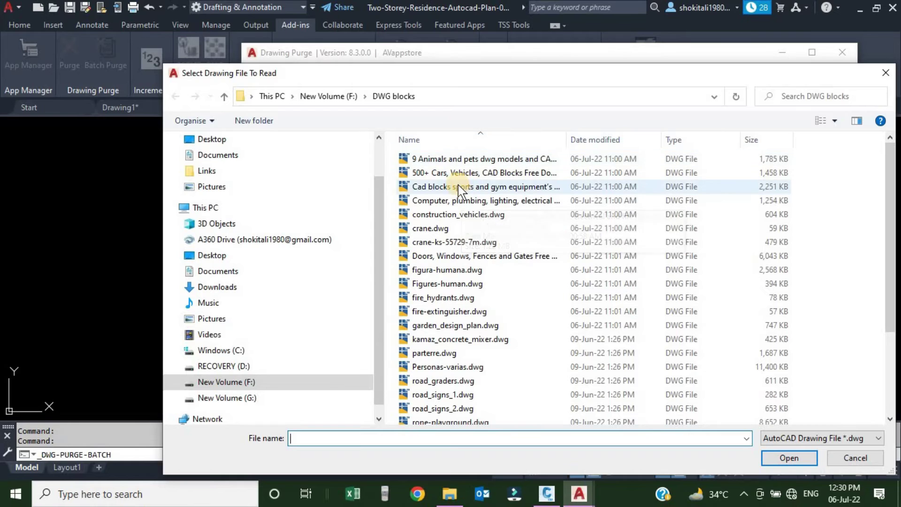
{"action": "left_click", "coordinate": [443, 162]}
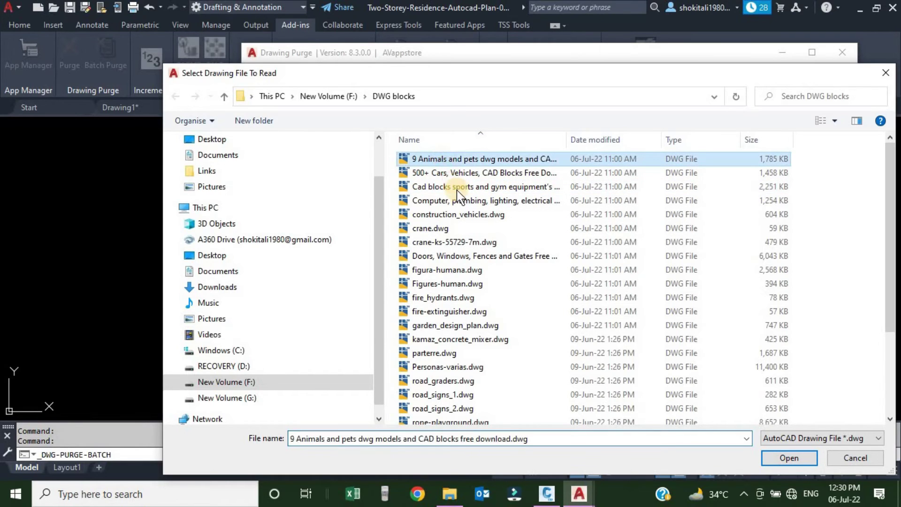
{"action": "scroll", "coordinate": [458, 202], "scroll_direction": "down", "scroll_amount": 3}
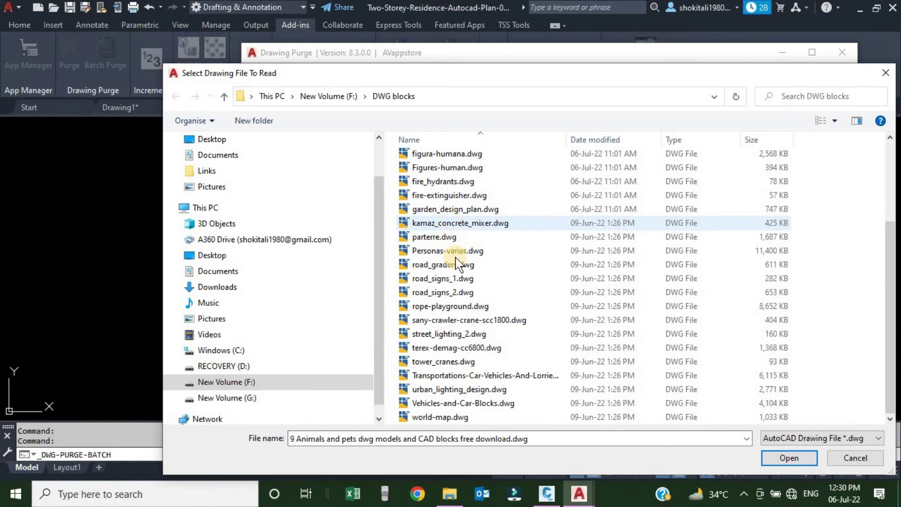
{"action": "left_click", "coordinate": [438, 417], "text": "shift"}
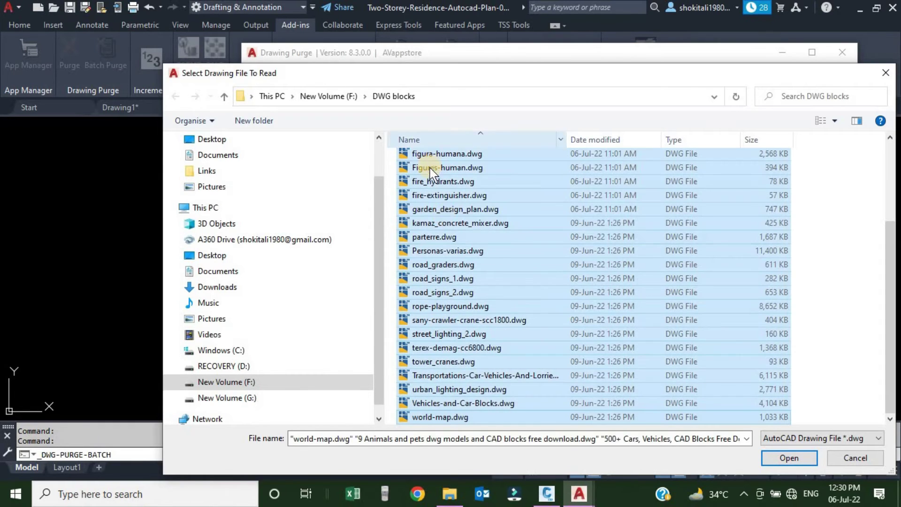
{"action": "left_click", "coordinate": [788, 459]}
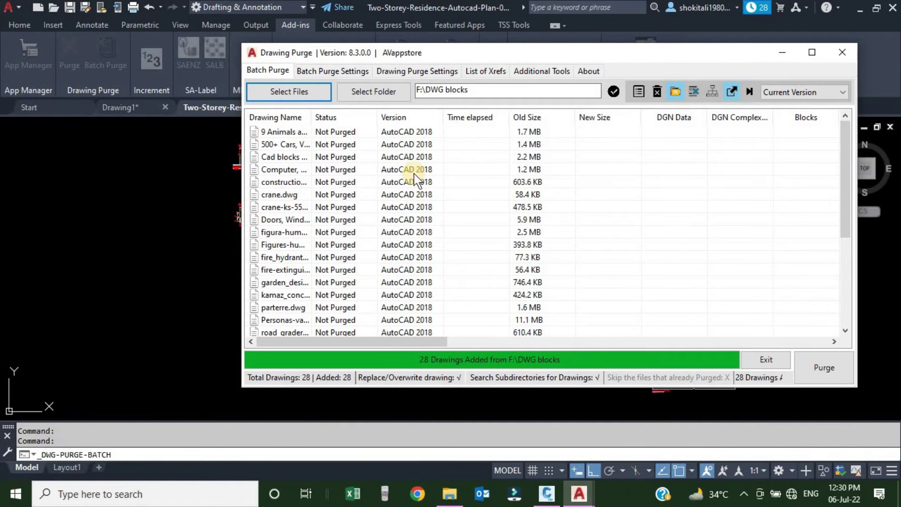
Purge all 28 listed drawings until the status reads Purge Completed
{"action": "scroll", "coordinate": [406, 221], "scroll_direction": "down", "scroll_amount": 4}
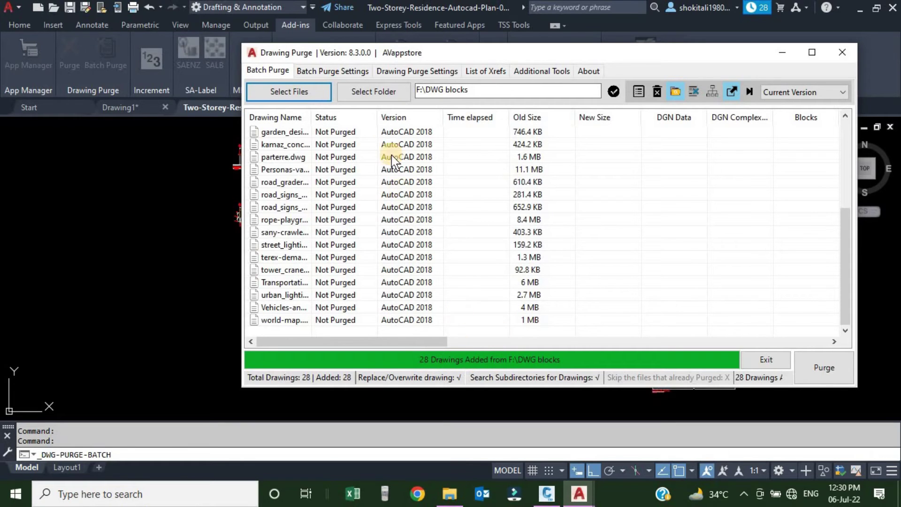
{"action": "left_click", "coordinate": [823, 370]}
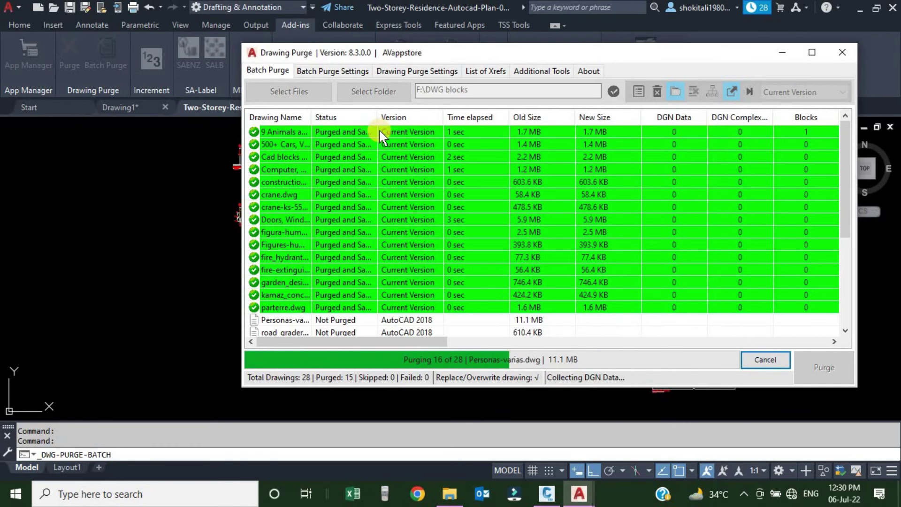
{"action": "scroll", "coordinate": [372, 237], "scroll_direction": "down", "scroll_amount": 3}
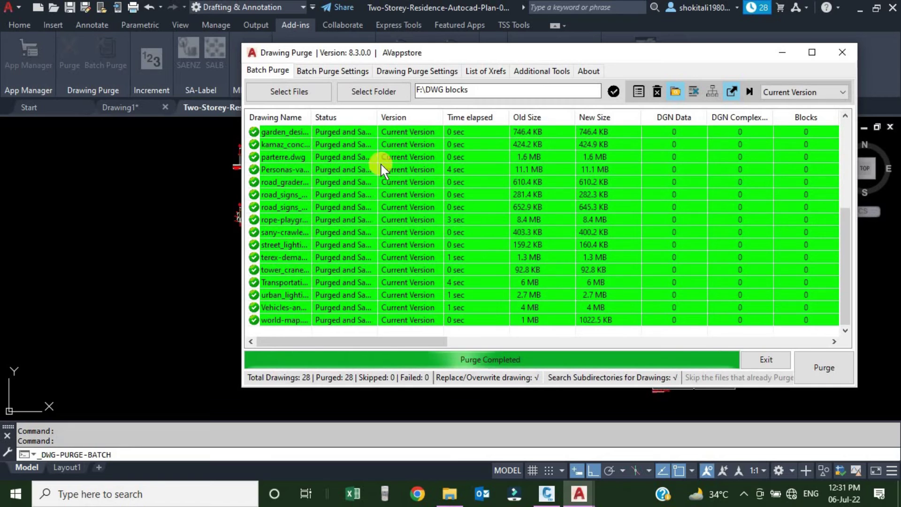
{"action": "scroll", "coordinate": [418, 262], "scroll_direction": "up", "scroll_amount": 2}
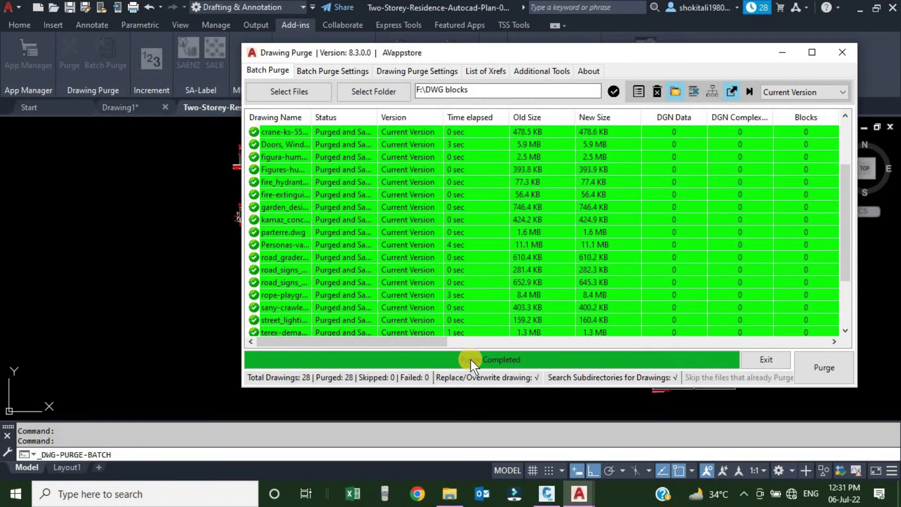
Restart Drawing Purge and load the three drawings from the G:\Lusail UCC\D2 folder
{"action": "left_click", "coordinate": [767, 360]}
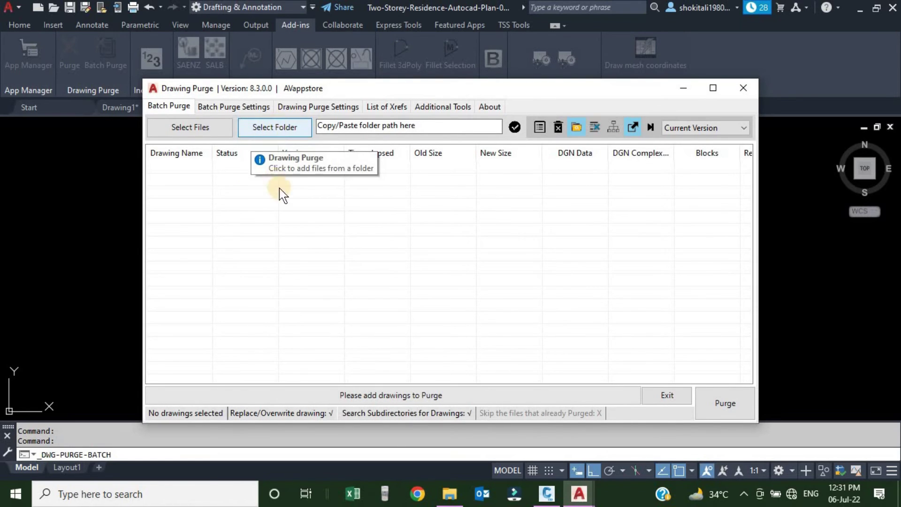
{"action": "left_click", "coordinate": [272, 127]}
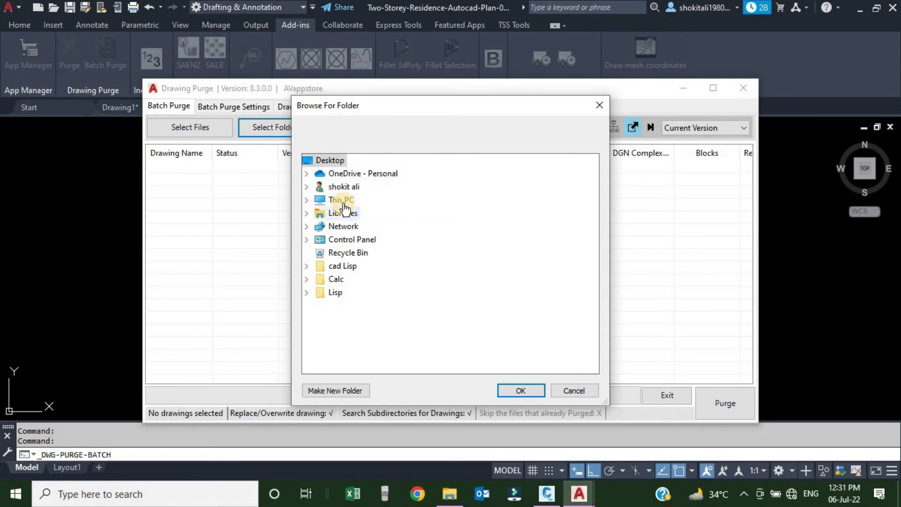
{"action": "left_click", "coordinate": [347, 201]}
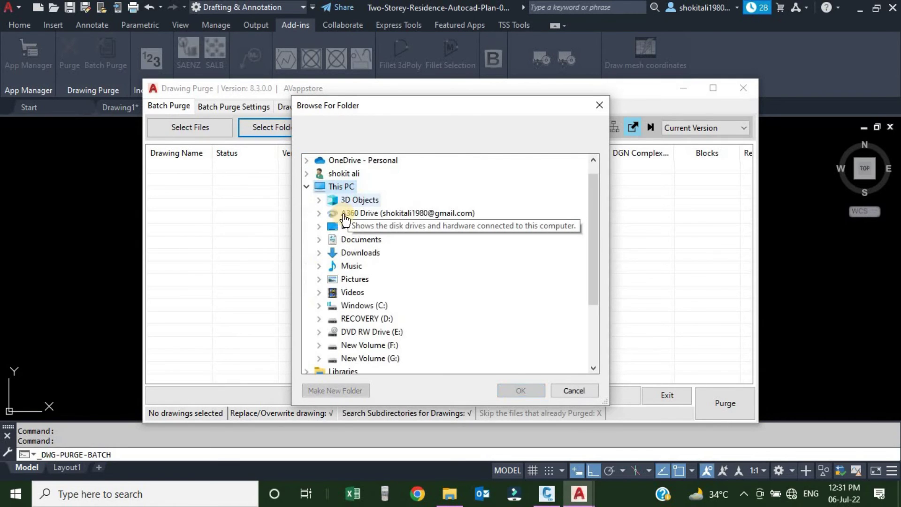
{"action": "left_click", "coordinate": [388, 358]}
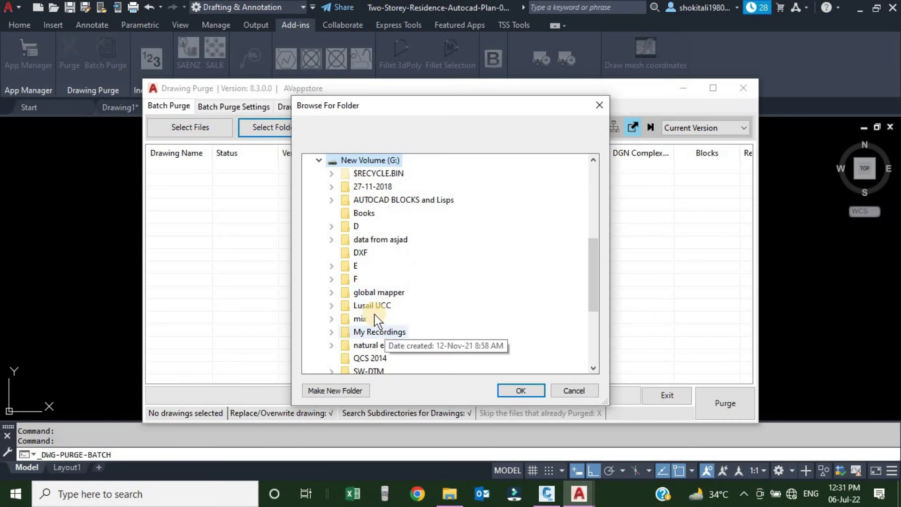
{"action": "left_click", "coordinate": [374, 306]}
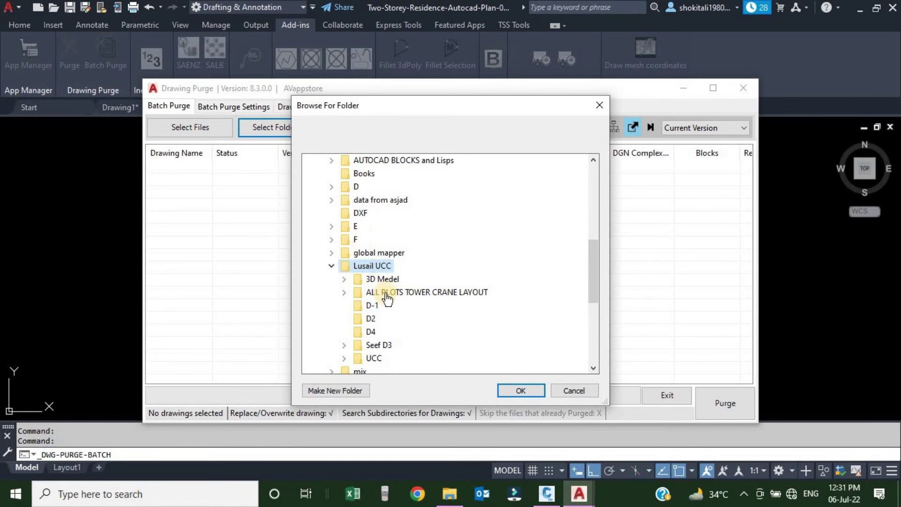
{"action": "left_click", "coordinate": [370, 318]}
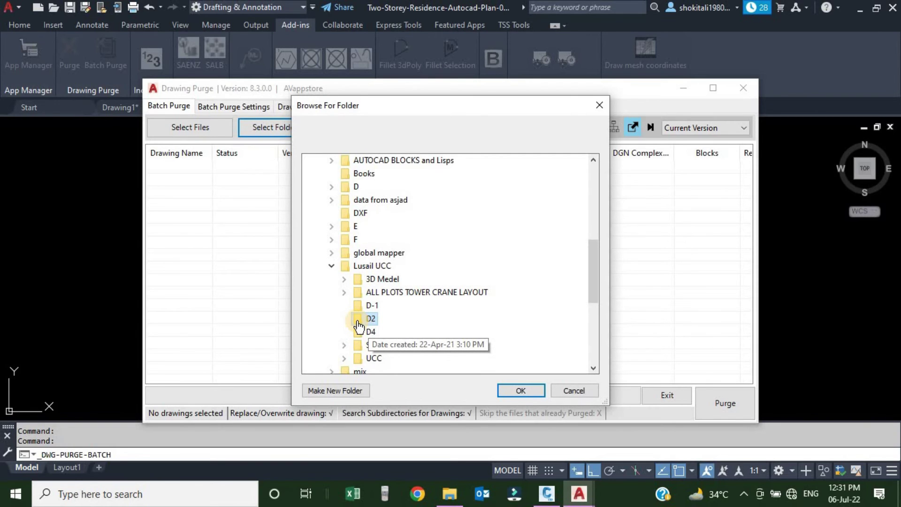
{"action": "left_click", "coordinate": [521, 391]}
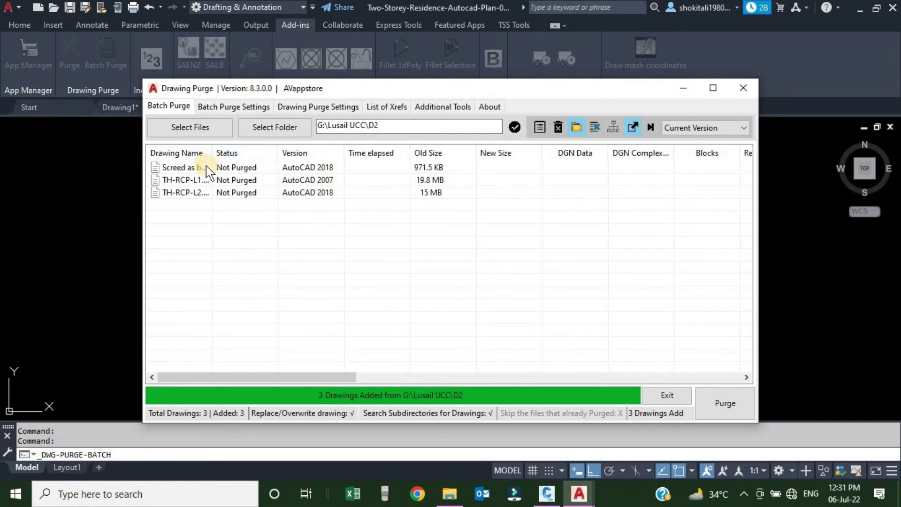
Purge the three D2 drawings and widen the Status column to read the results
{"action": "left_click", "coordinate": [723, 405]}
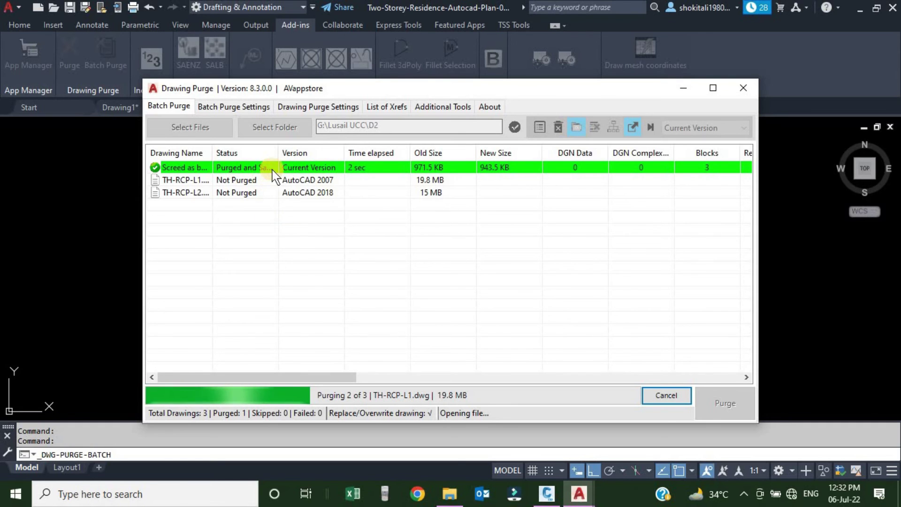
{"action": "left_click_drag", "start_coordinate": [278, 152], "coordinate": [312, 149]}
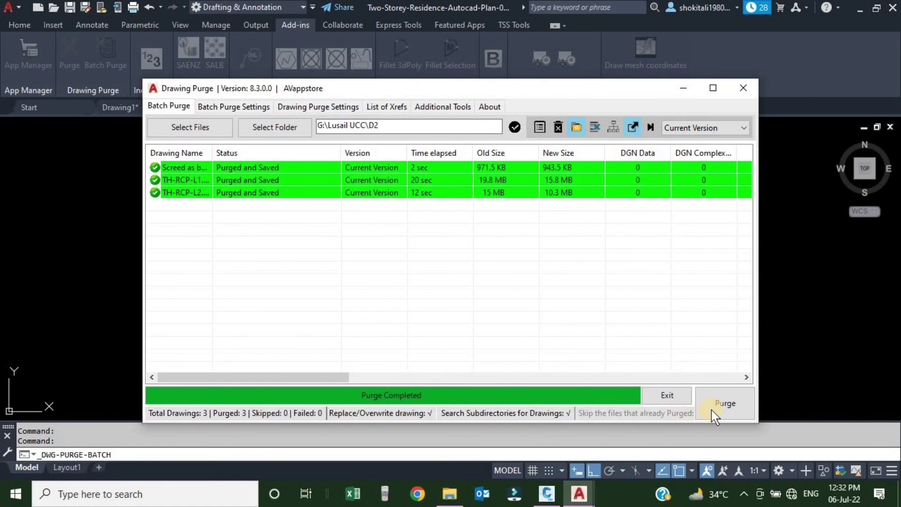
{"action": "left_click", "coordinate": [665, 396]}
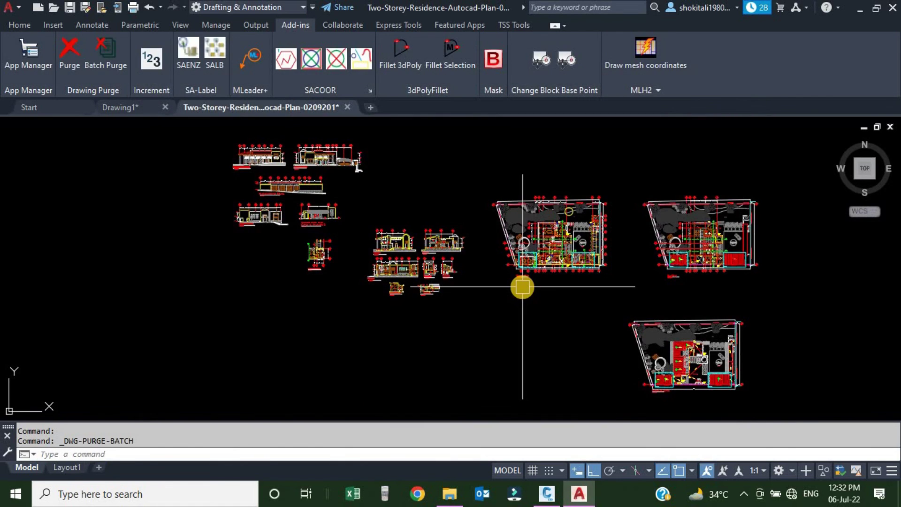